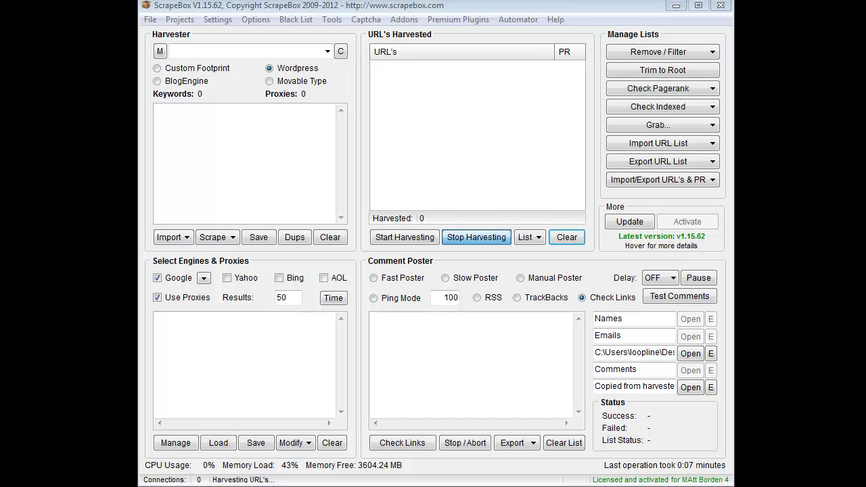
List the available addons, view the ScrapeBox Rapid Indexer details, and open its sources file
left_click(414, 19)
left_click(420, 31)
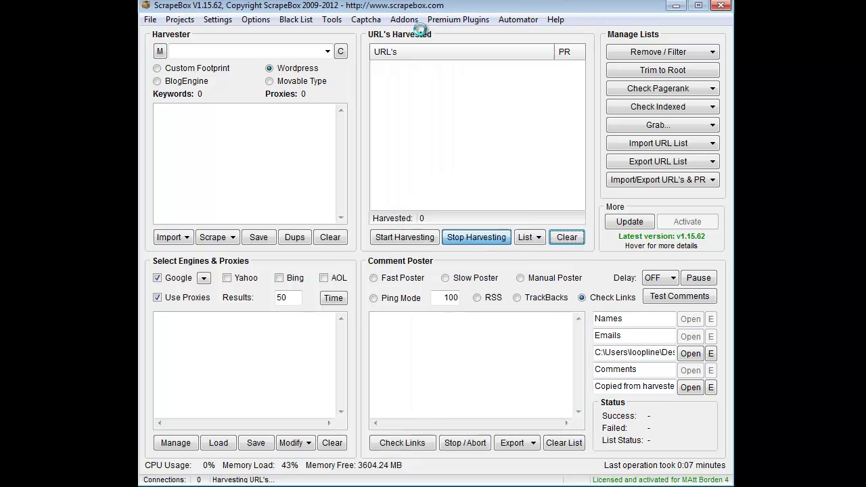
left_click(478, 287)
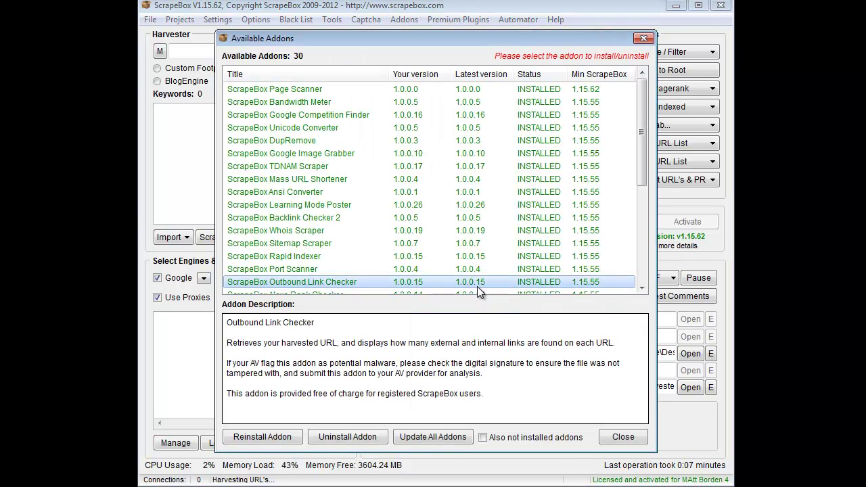
left_click(288, 255)
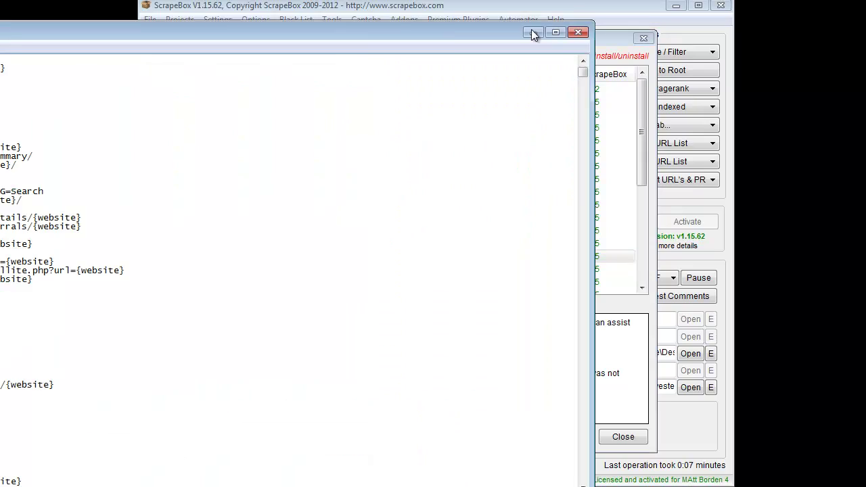
double_click(532, 32)
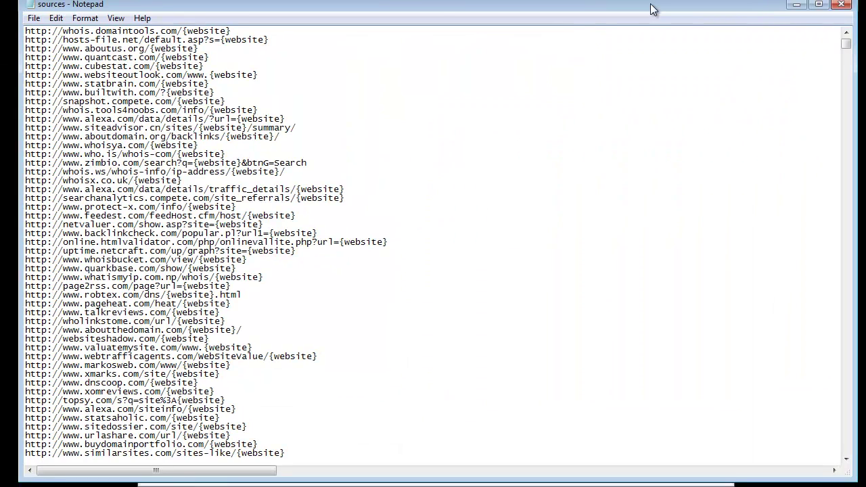
Close the sources file and addon list, launch Rapid Indexer, and open its Connections setting
left_click(841, 5)
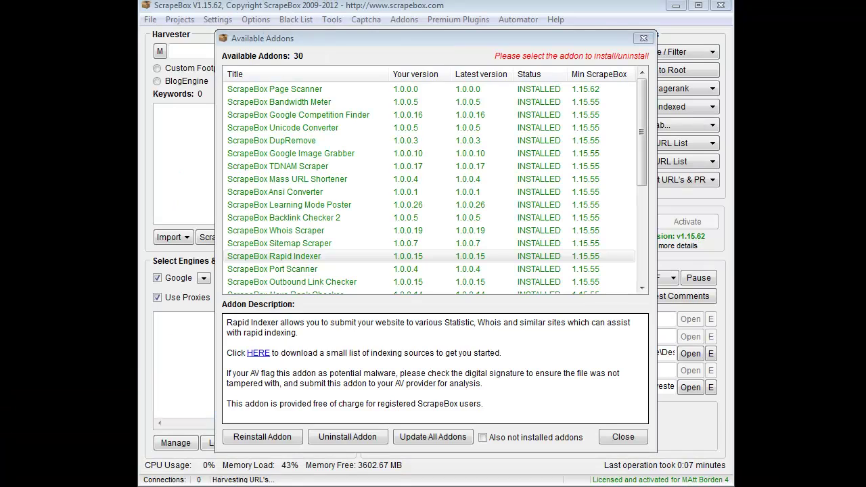
left_click(613, 440)
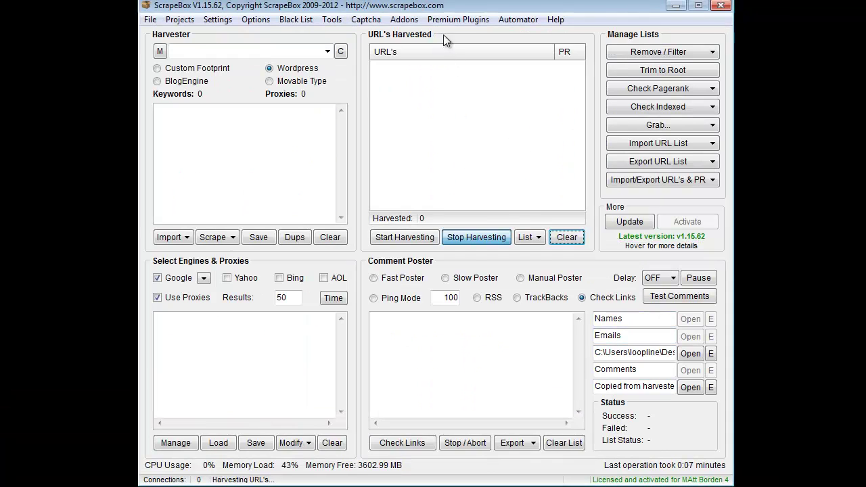
left_click(404, 19)
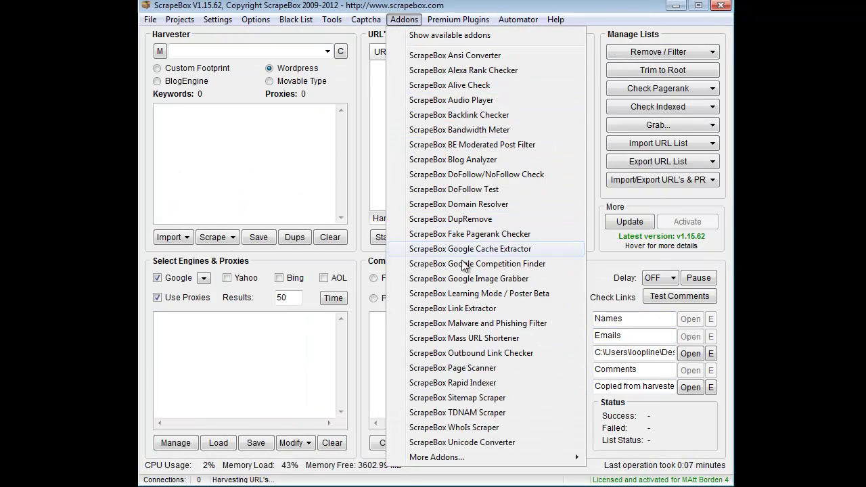
left_click(472, 383)
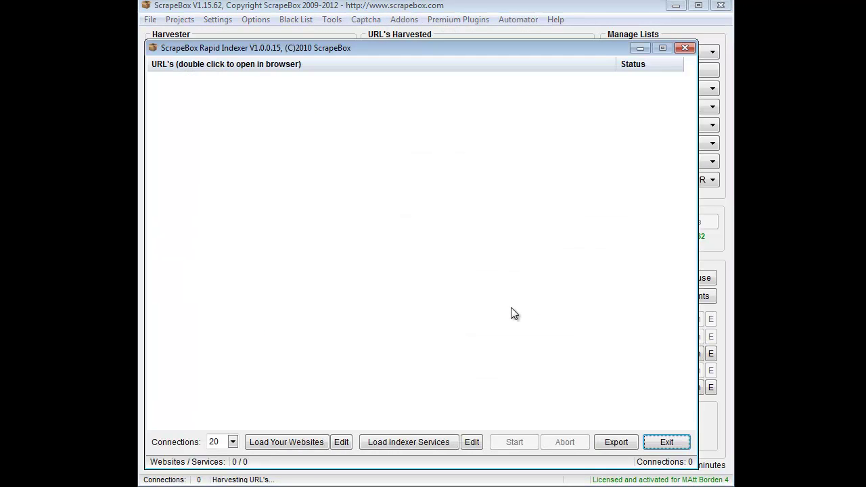
left_click_drag(384, 51, 395, 43)
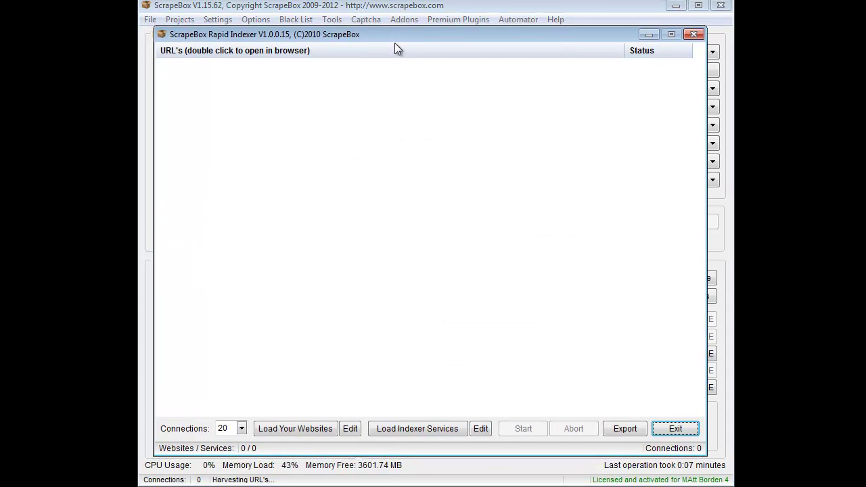
left_click(242, 428)
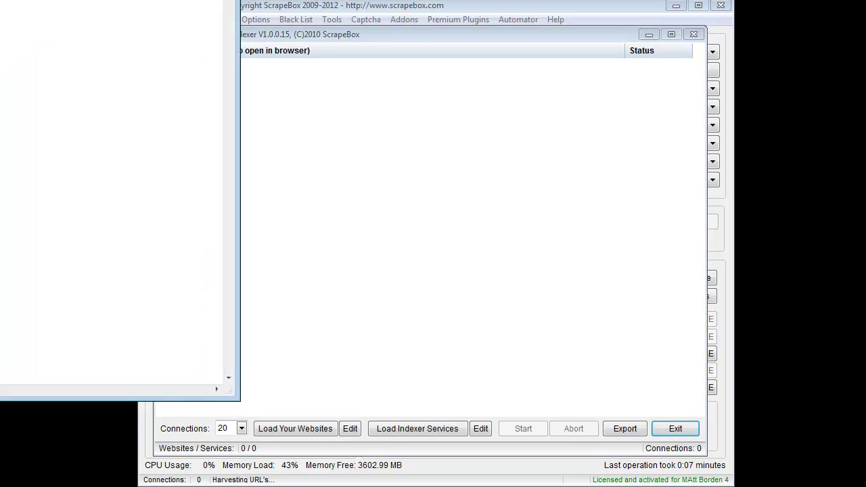
Copy the entire list of {website} indexer service URLs from Notepad, then return to ScrapeBox
left_click_drag(0, 40, 617, 24)
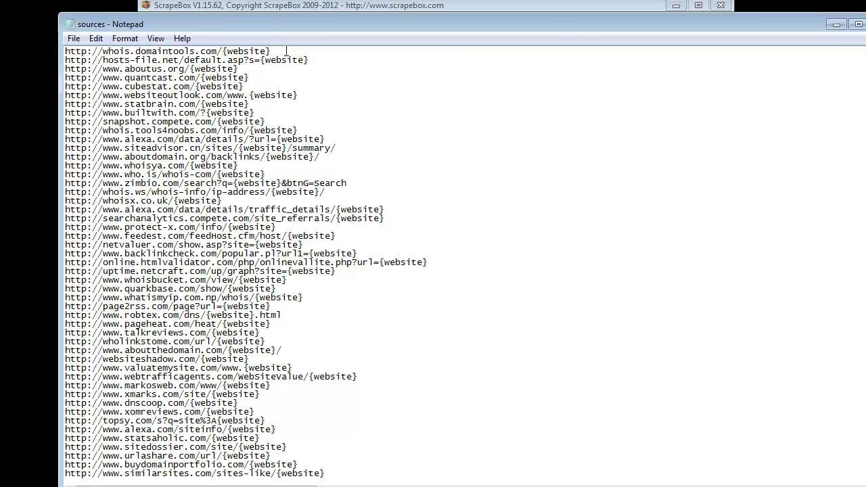
left_click_drag(286, 51, 222, 51)
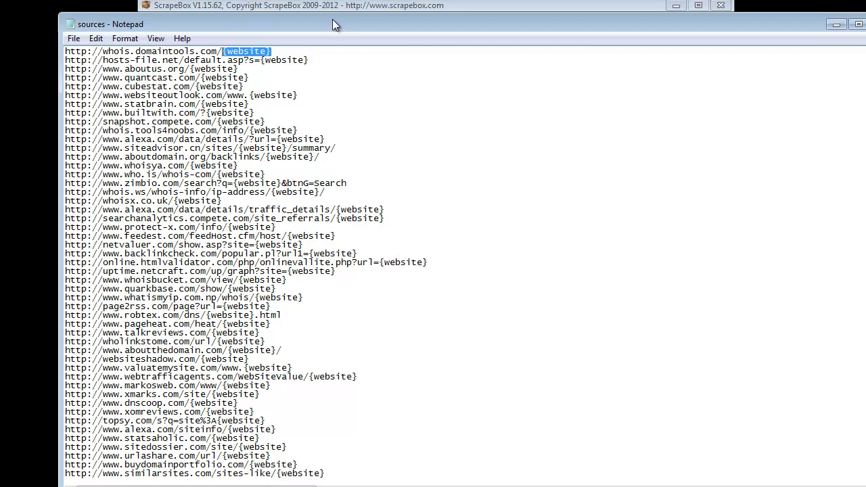
mouse_move(333, 25)
left_mouse_down()
mouse_move(348, 147)
mouse_move(319, 33)
left_mouse_up()
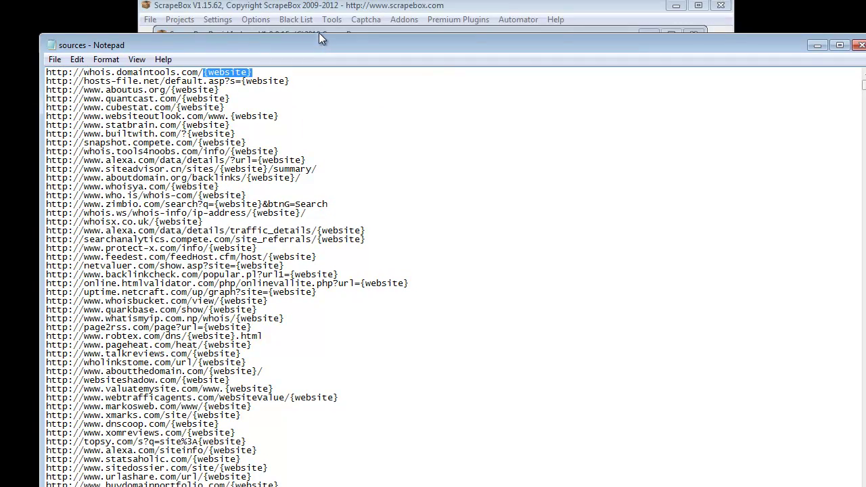
scroll(341, 115, "down", 20)
scroll(341, 114, "down", 20)
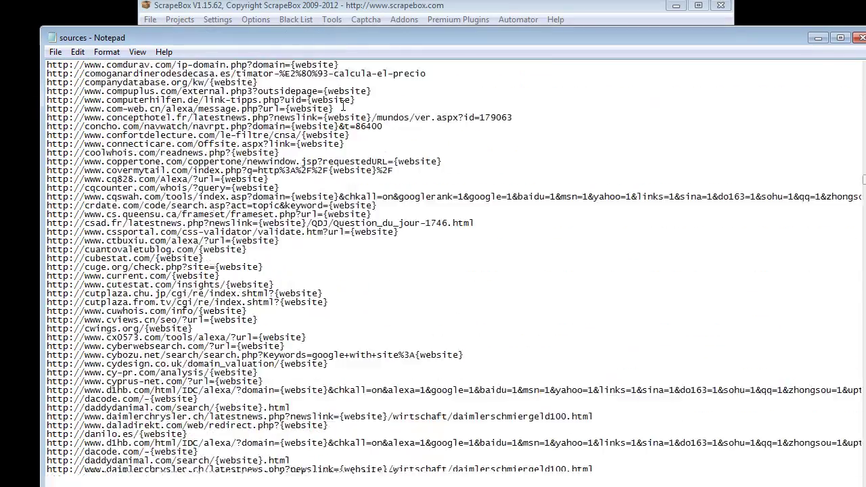
scroll(346, 102, "down", 20)
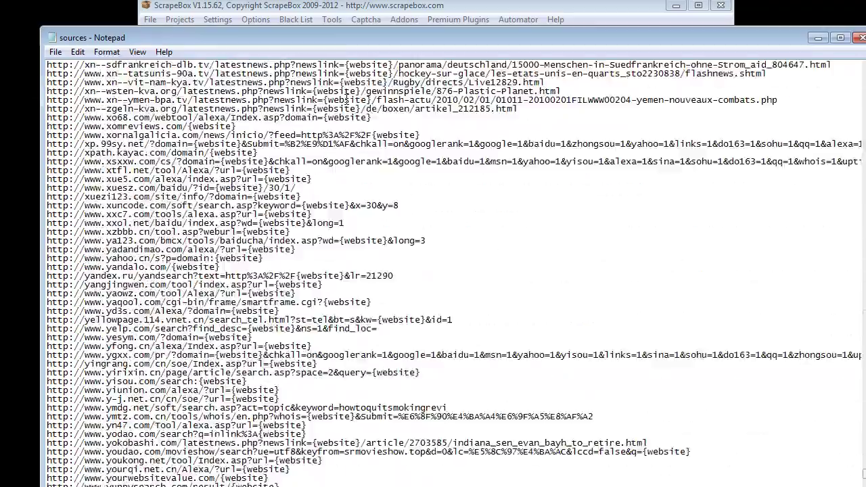
scroll(346, 203, "up", 15)
scroll(349, 230, "up", 20)
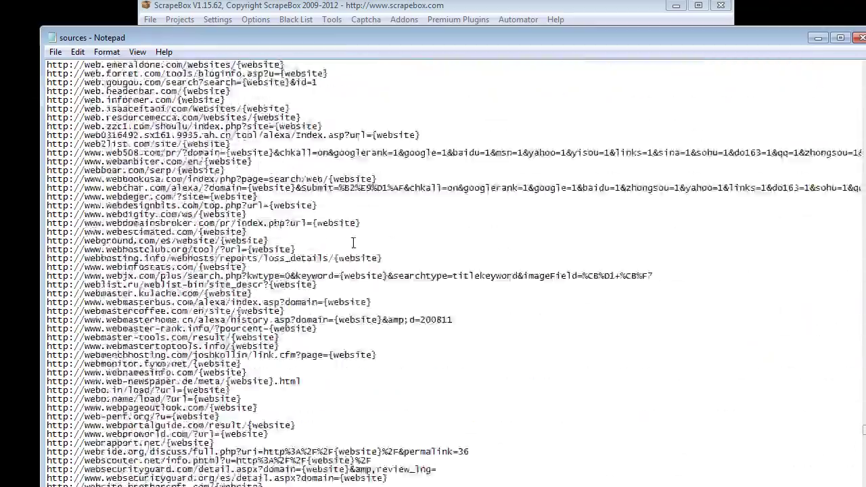
double_click(370, 194)
scroll(372, 203, "up", 2)
key("ctrl+a")
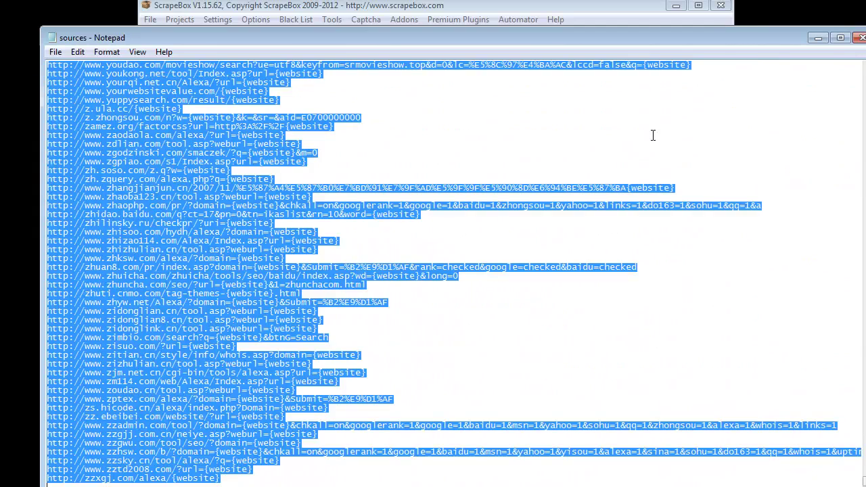
left_click(633, 8)
Replace the harvested URL list with the 2507 copied service URLs and close Notepad
right_click(467, 135)
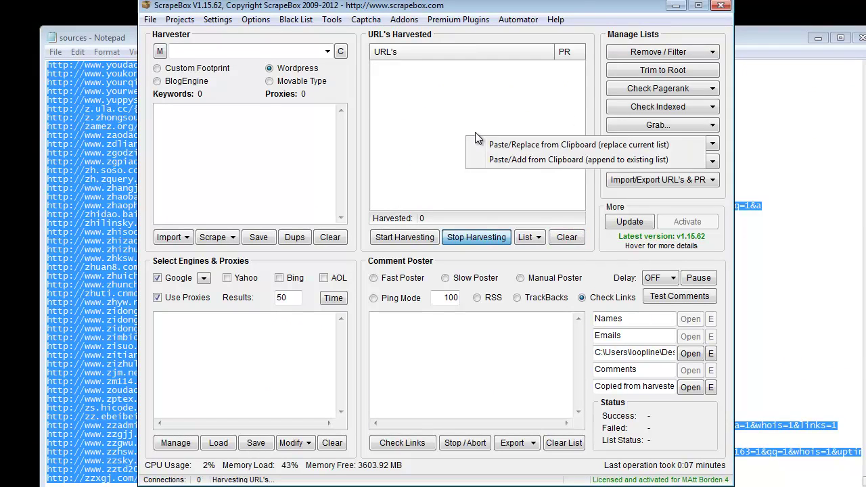
left_click(485, 144)
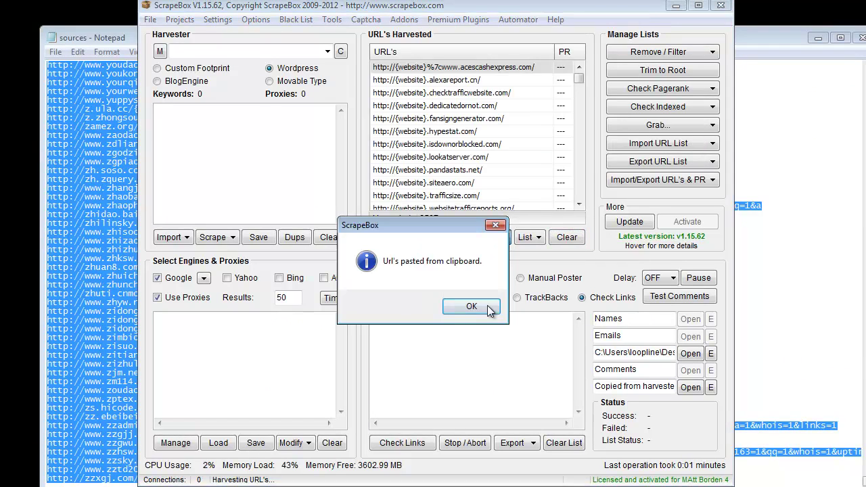
left_click(520, 305)
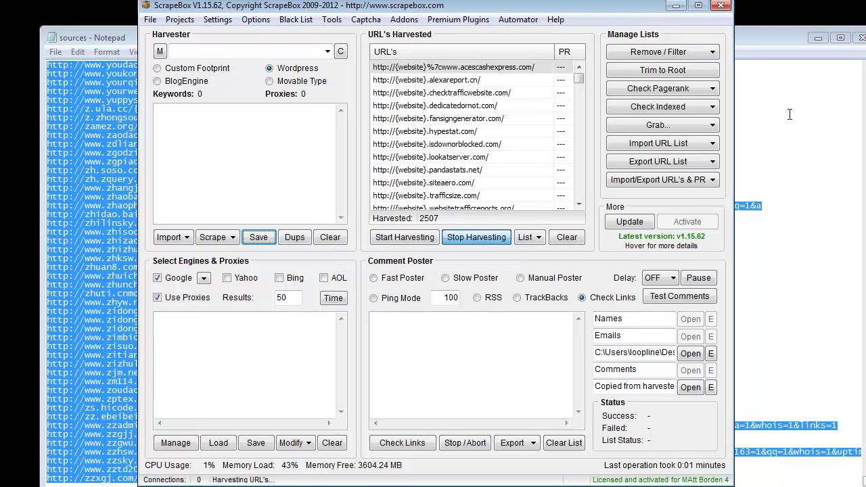
left_click(756, 149)
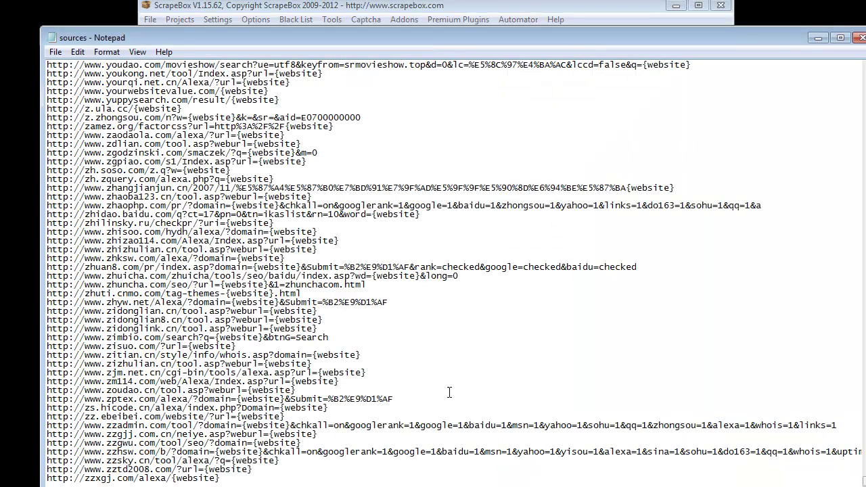
left_click(859, 38)
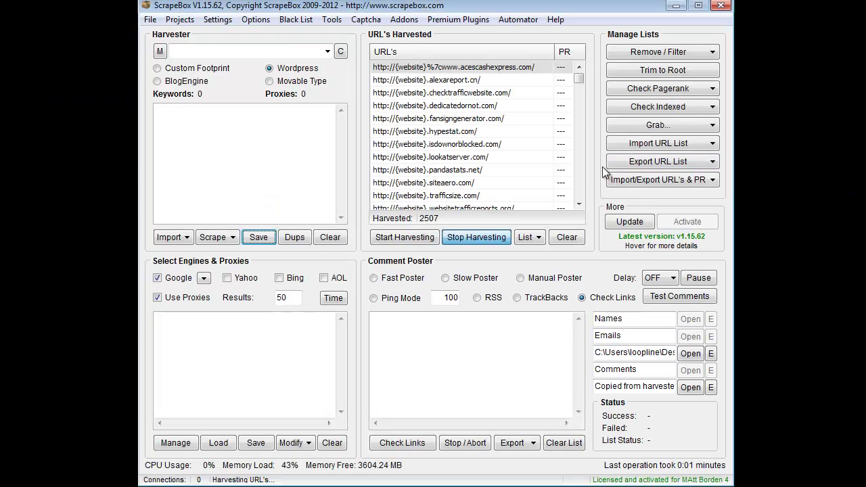
Open Rapid Indexer and apply the 2507 pasted URLs as its indexer services
left_click(404, 19)
left_click(404, 326)
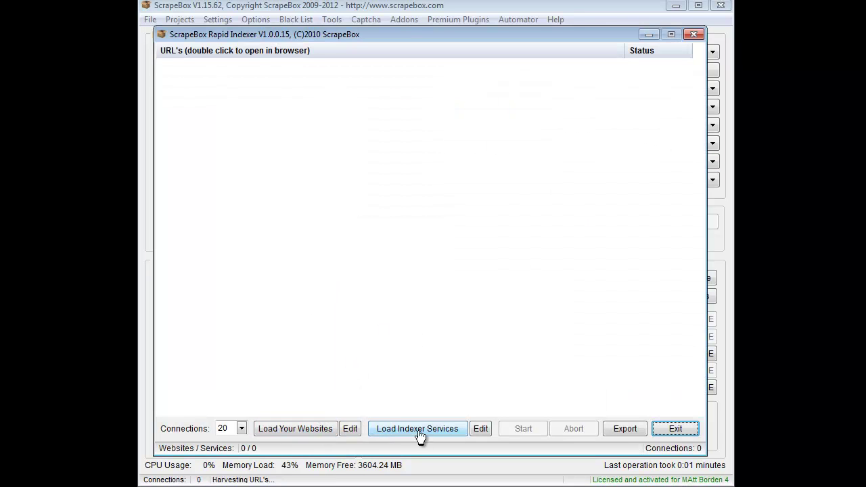
left_click(445, 432)
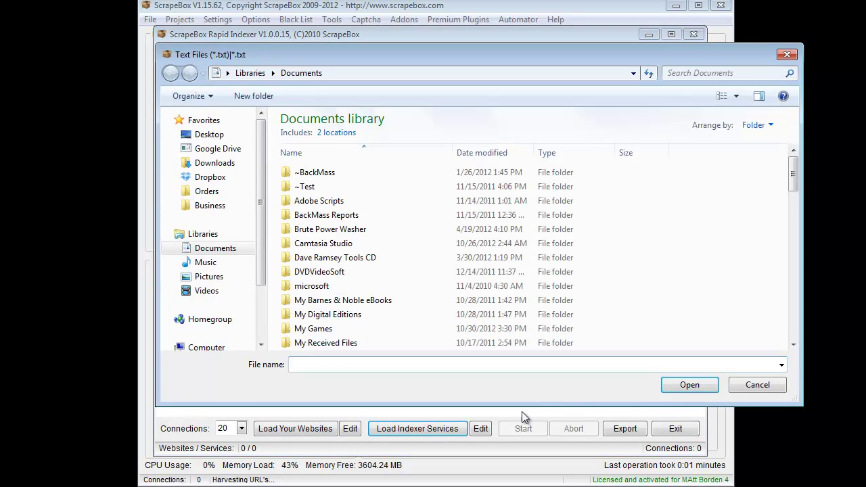
left_click(757, 385)
left_click(481, 429)
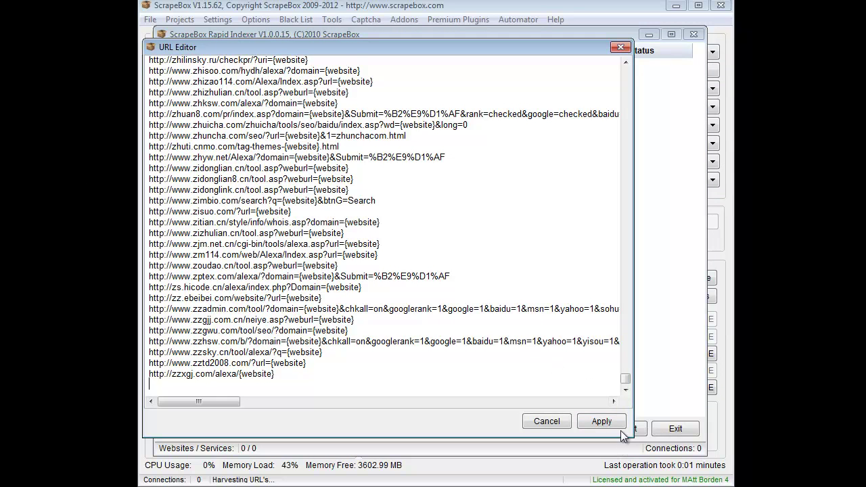
left_click(613, 423)
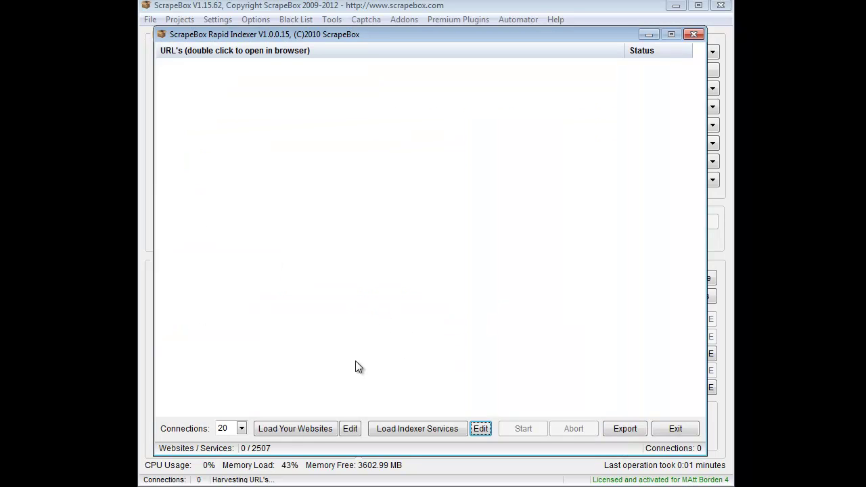
left_click(348, 431)
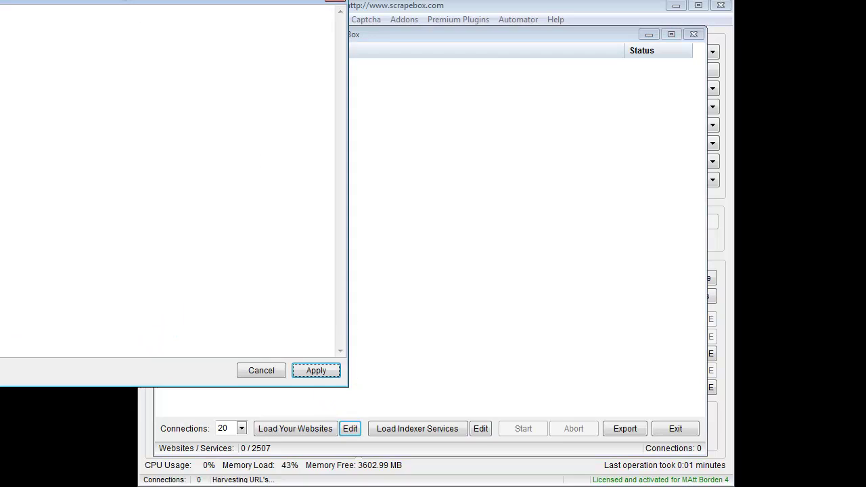
type("htt")
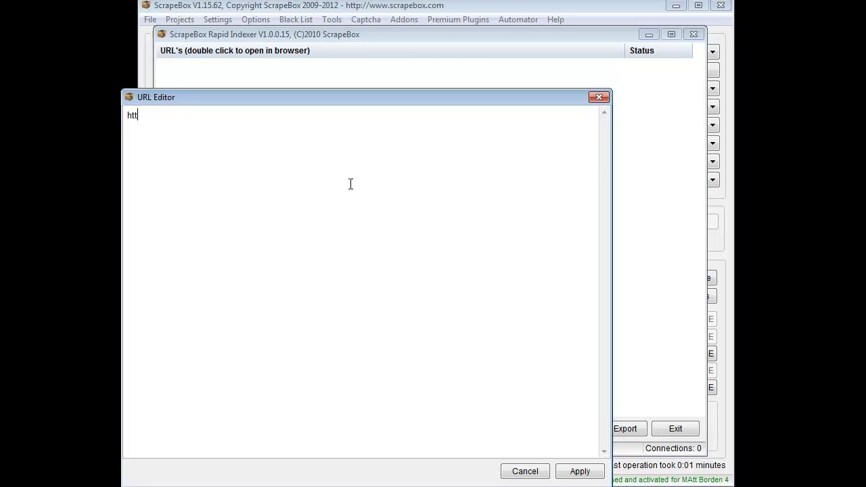
type("p://www.scrapeboxstf")
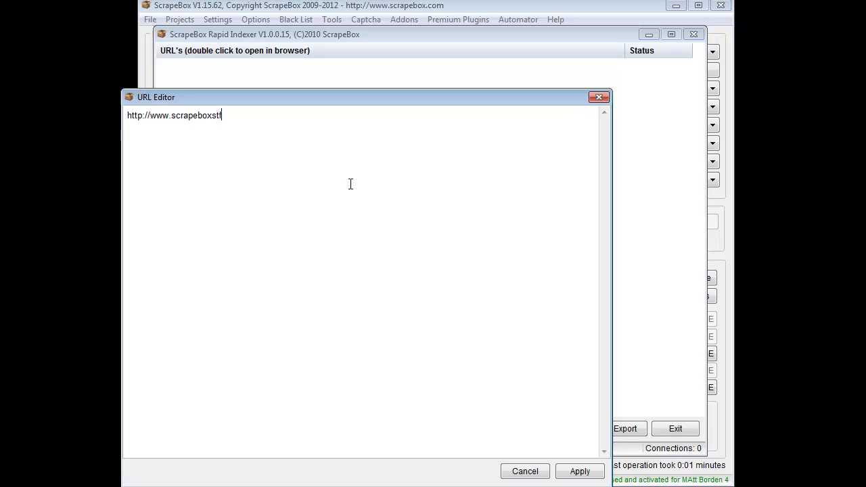
type("tuf")
key("BackSpace")
type("uff.com")
left_click(580, 472)
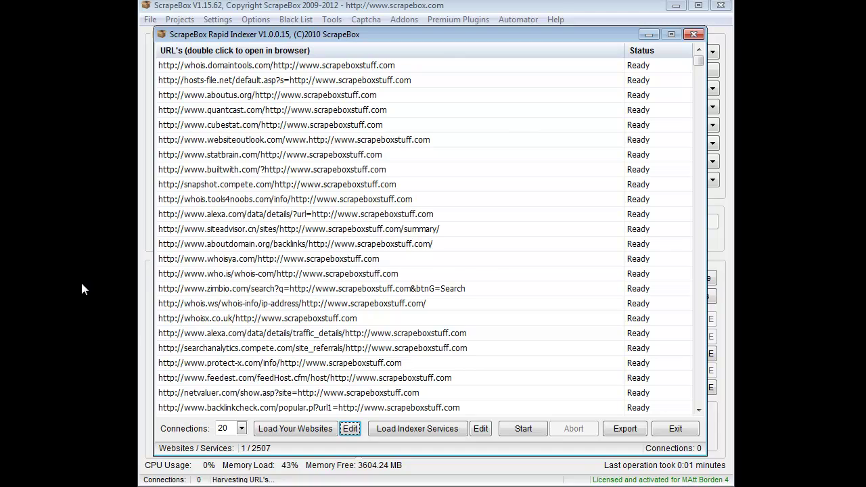
left_click(353, 430)
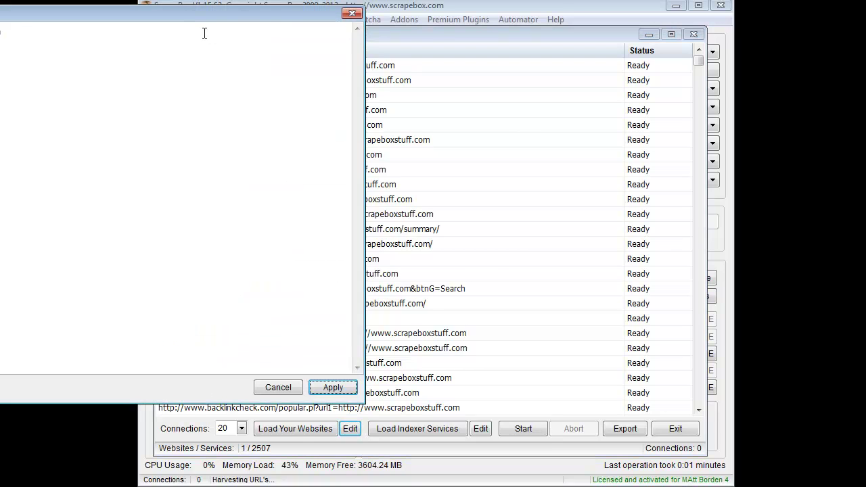
left_click_drag(179, 17, 333, 64)
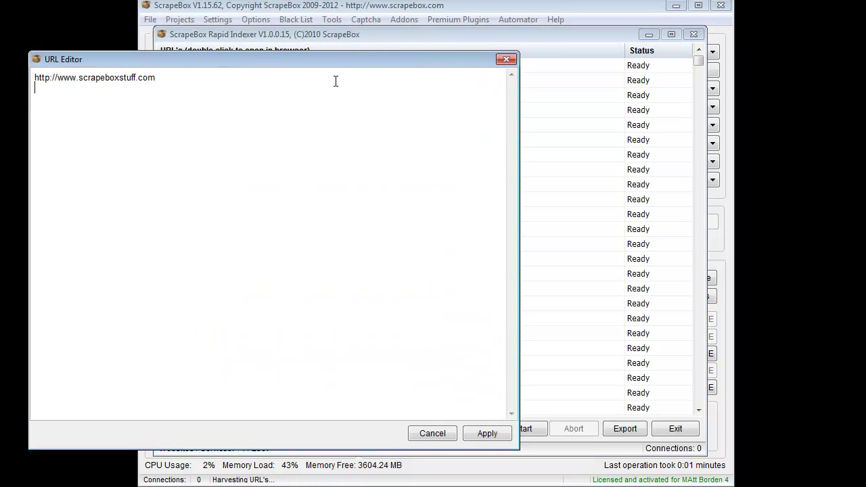
type("http://www.scrape")
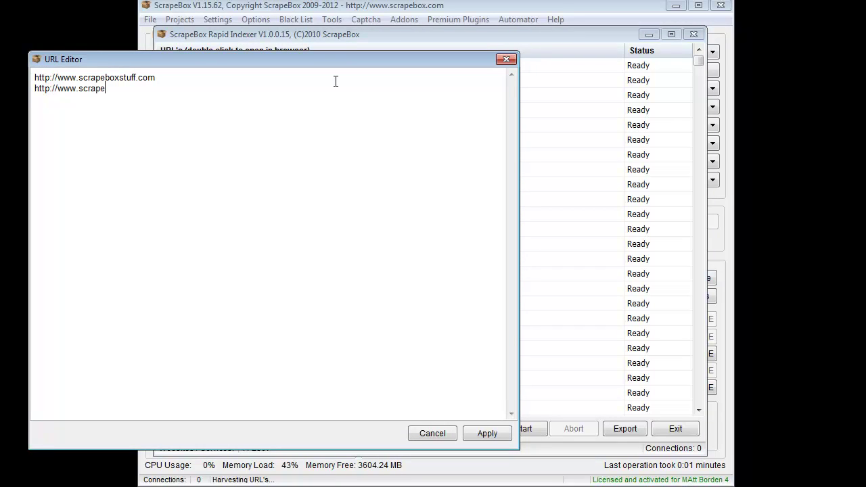
type("boxfaq.com")
left_click(498, 434)
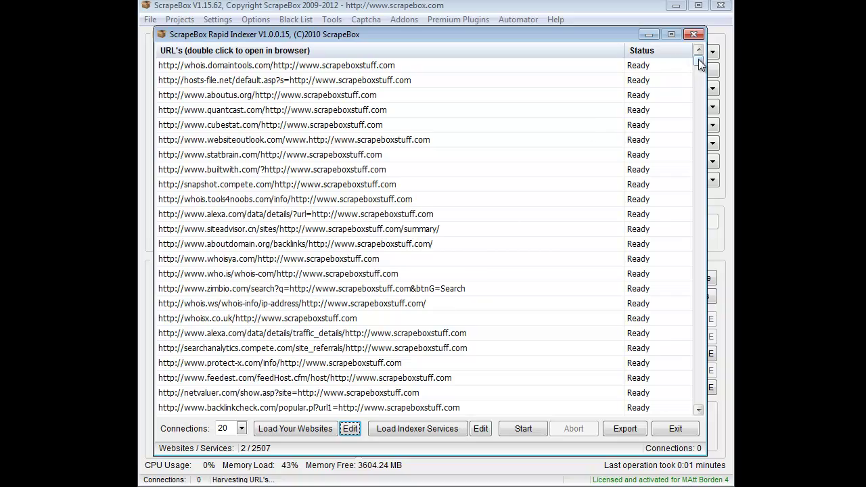
Scroll the indexer list to the bottom to view the scrapeboxfaq.com service URLs
left_click_drag(699, 64, 702, 440)
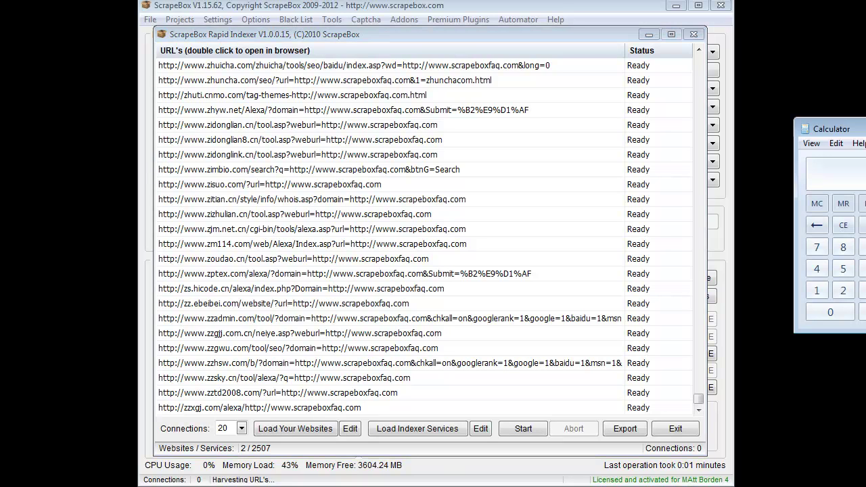
left_click_drag(856, 135, 520, 137)
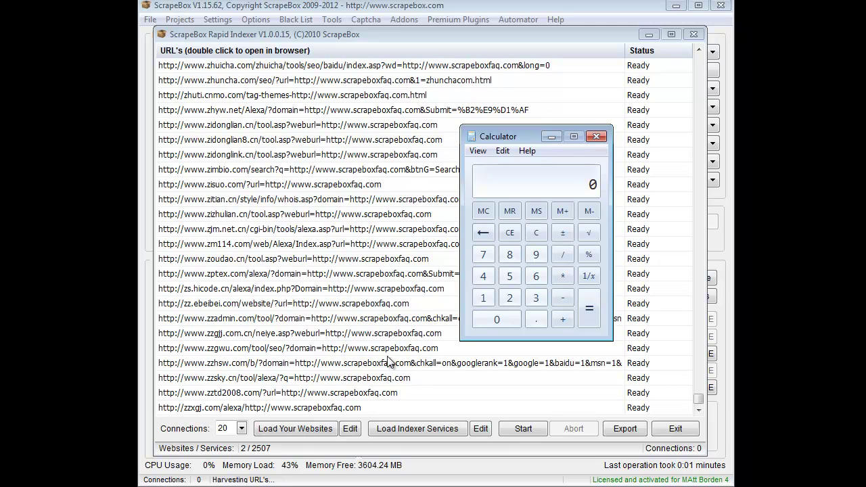
left_click(596, 137)
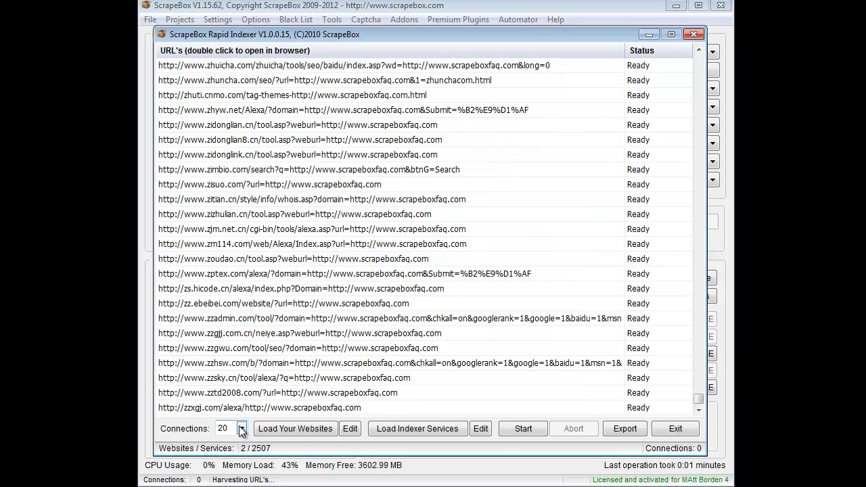
Start pinging all indexer URLs, leaving entries marked Completed, Error or Aborted
left_click(523, 431)
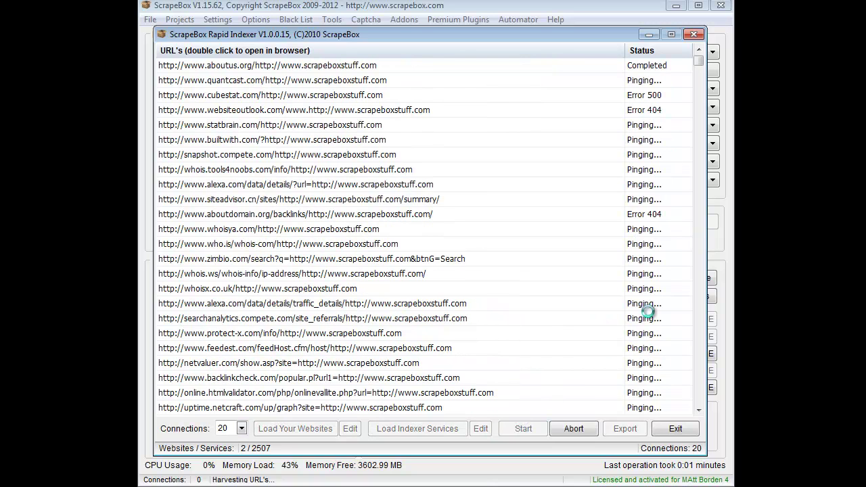
left_click(699, 51)
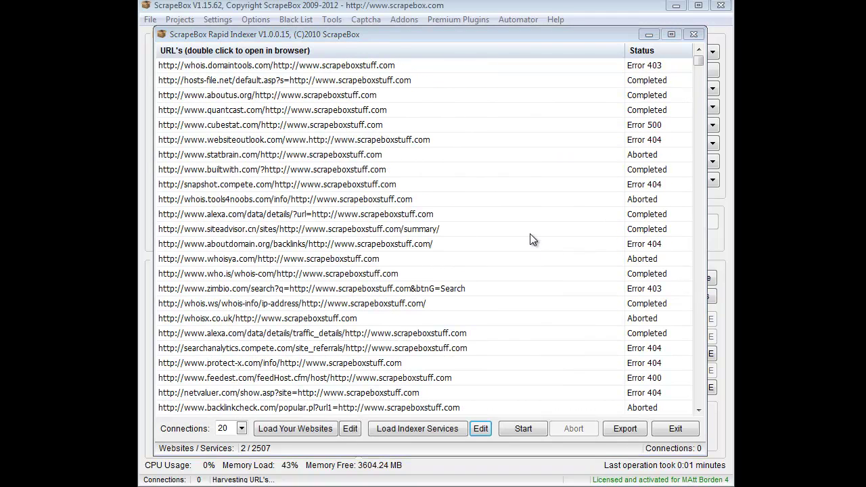
left_click(628, 432)
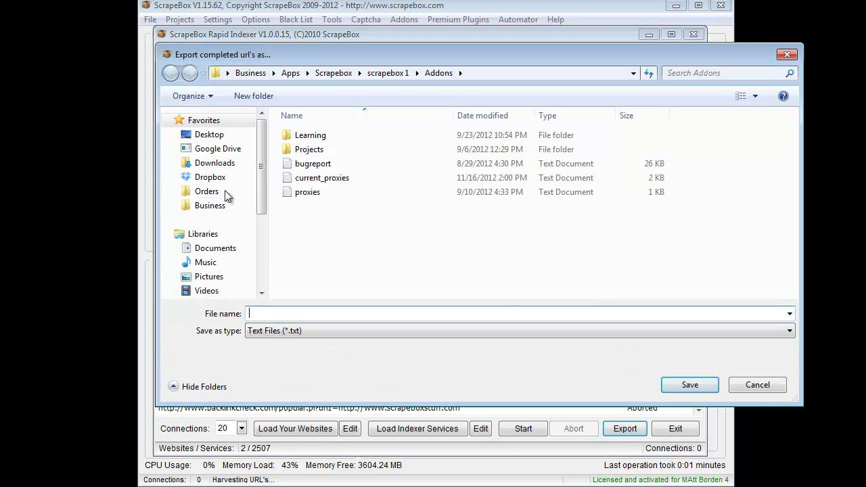
left_click(759, 387)
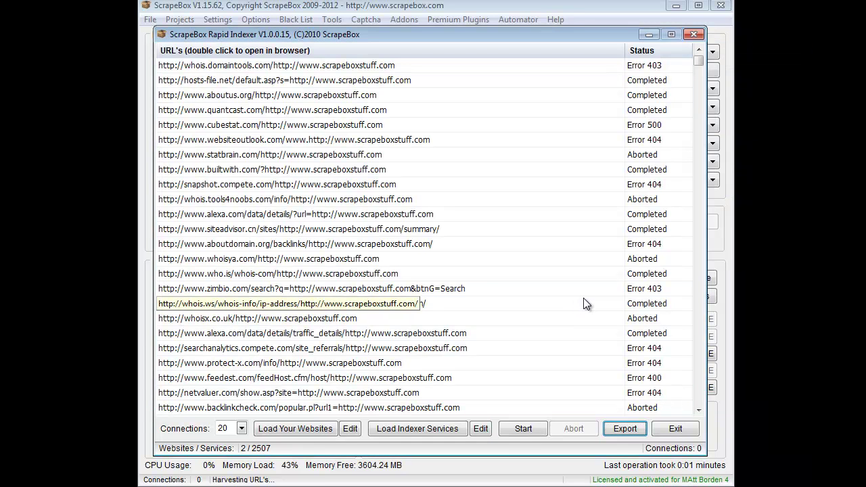